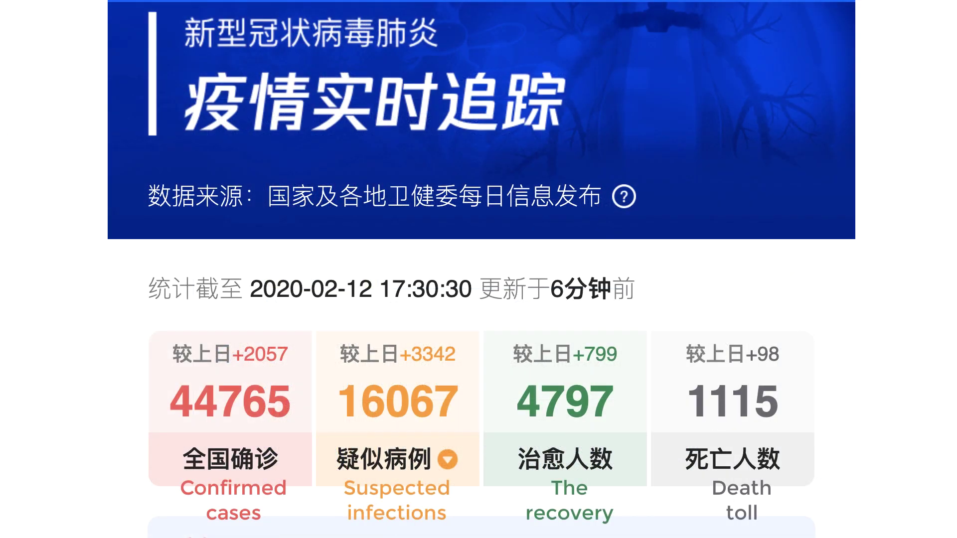
Scroll through the epidemic data, expanding and collapsing the 广东 and 河南 province rows
{"action": "scroll", "coordinate": [481, 269], "scroll_direction": "down", "scroll_amount": 8}
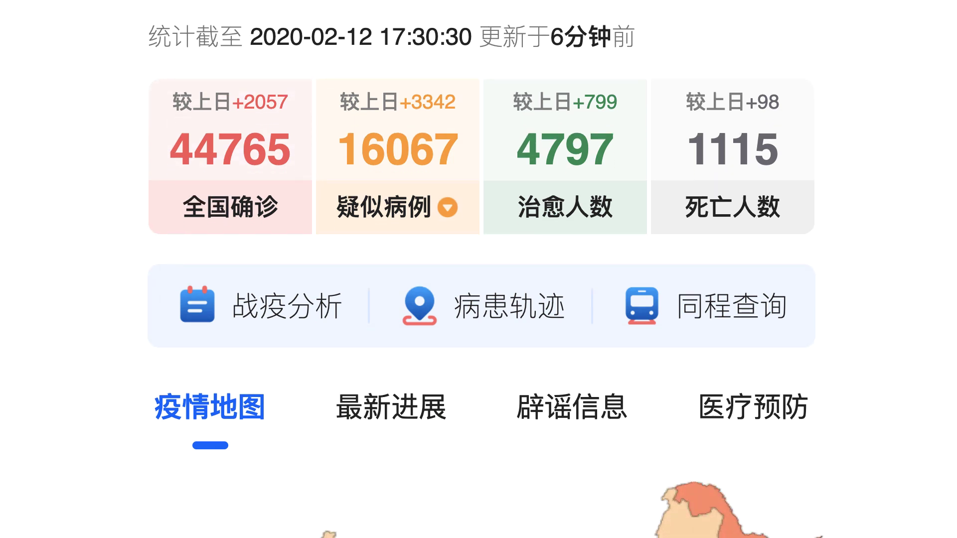
{"action": "scroll", "coordinate": [481, 269], "scroll_direction": "down", "scroll_amount": 7}
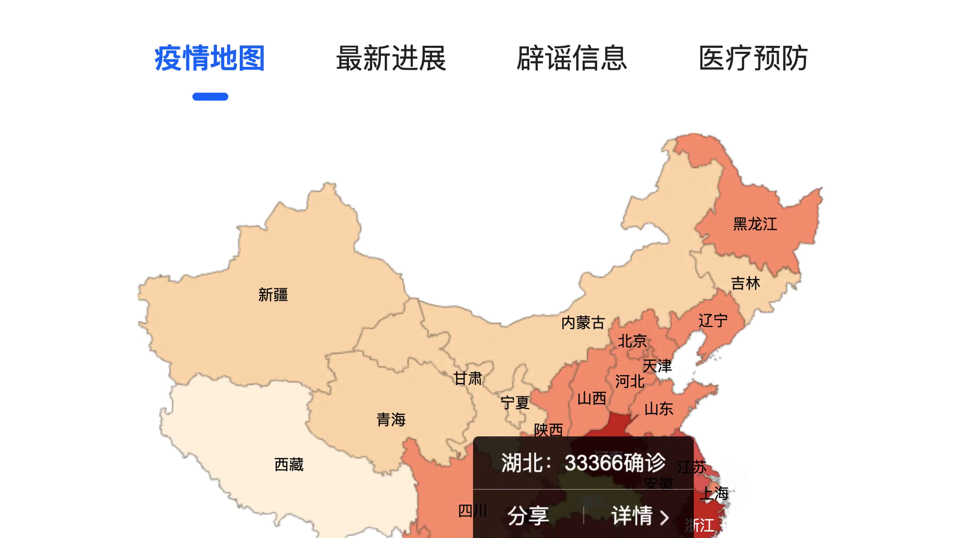
{"action": "scroll", "coordinate": [481, 269], "scroll_direction": "down", "scroll_amount": 8}
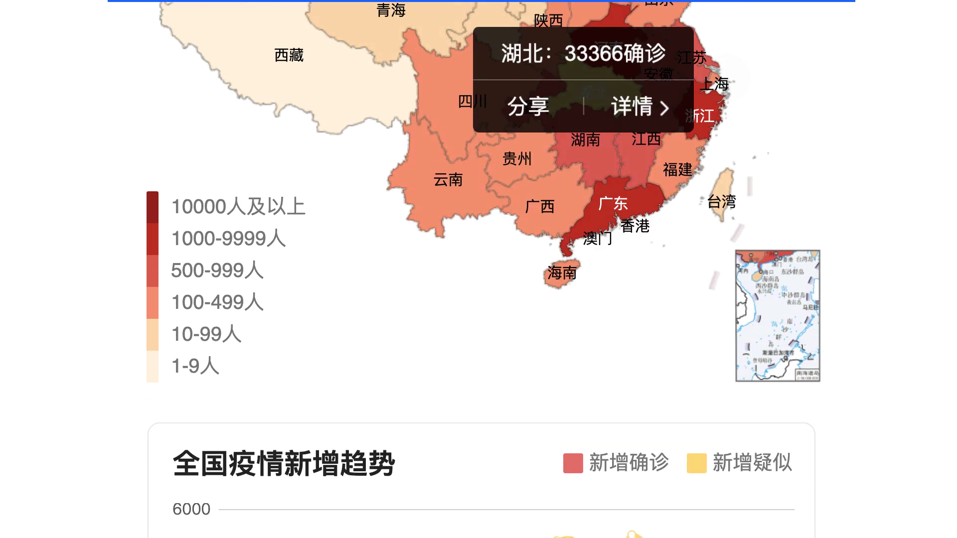
{"action": "scroll", "coordinate": [481, 269], "scroll_direction": "down", "scroll_amount": 8}
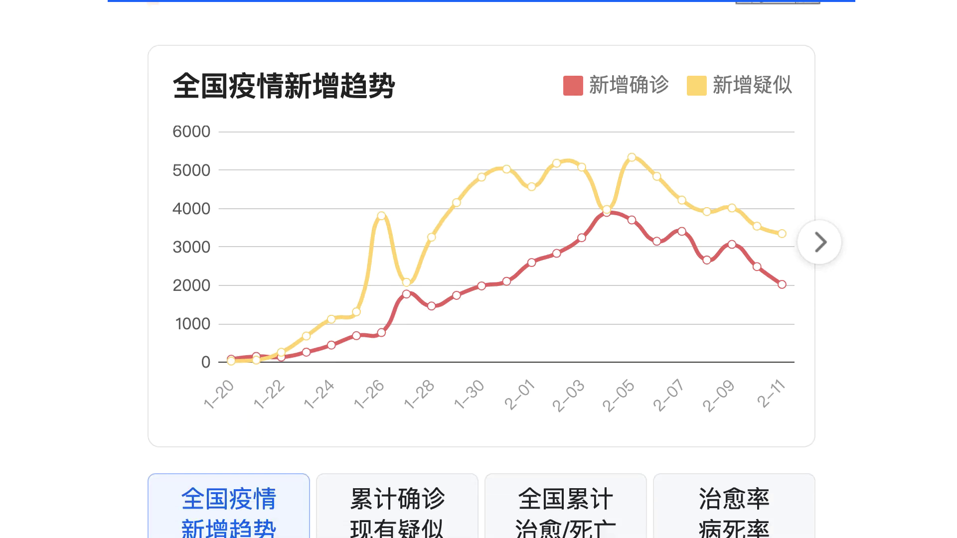
{"action": "scroll", "coordinate": [482, 269], "scroll_direction": "down", "scroll_amount": 9}
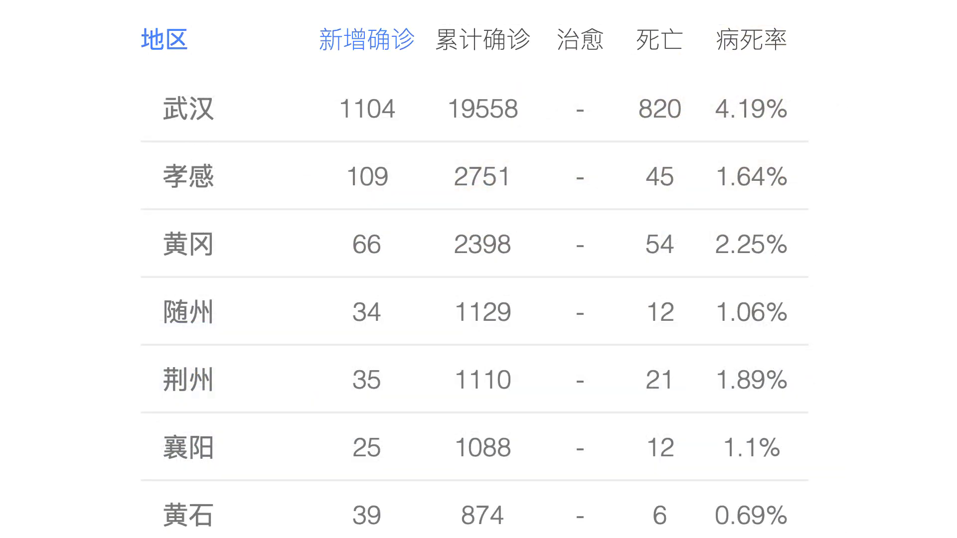
{"action": "scroll", "coordinate": [481, 299], "scroll_direction": "down", "scroll_amount": 1}
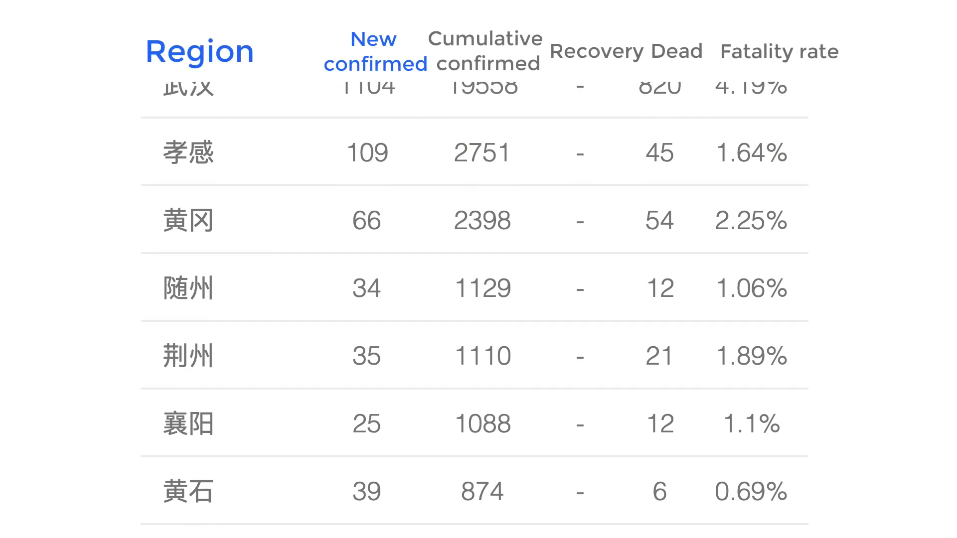
{"action": "scroll", "coordinate": [482, 299], "scroll_direction": "down", "scroll_amount": 3}
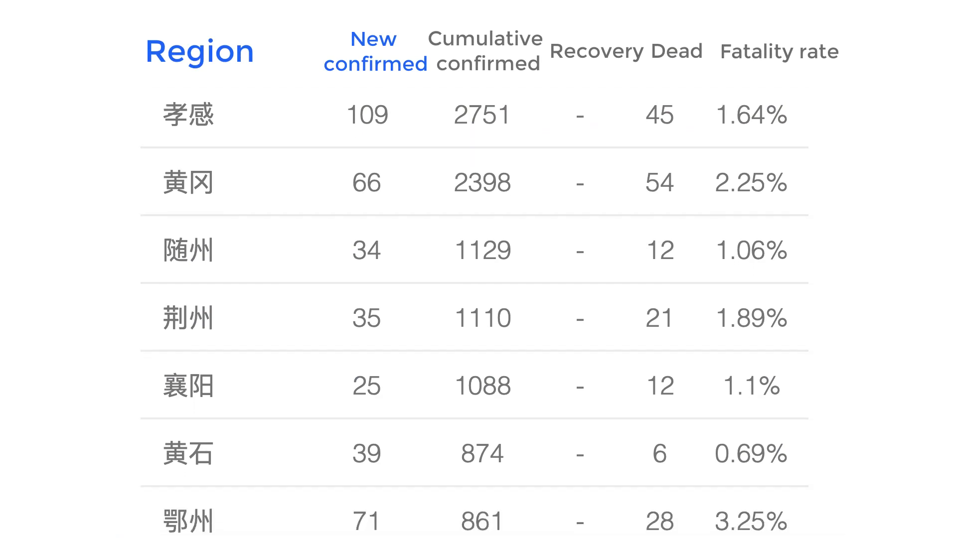
{"action": "scroll", "coordinate": [481, 300], "scroll_direction": "down", "scroll_amount": 5}
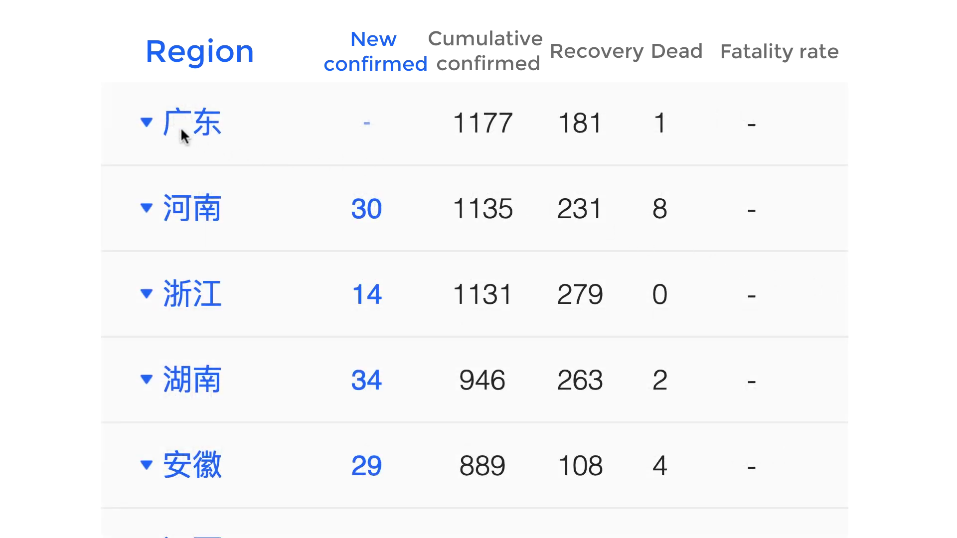
{"action": "left_click", "coordinate": [146, 122]}
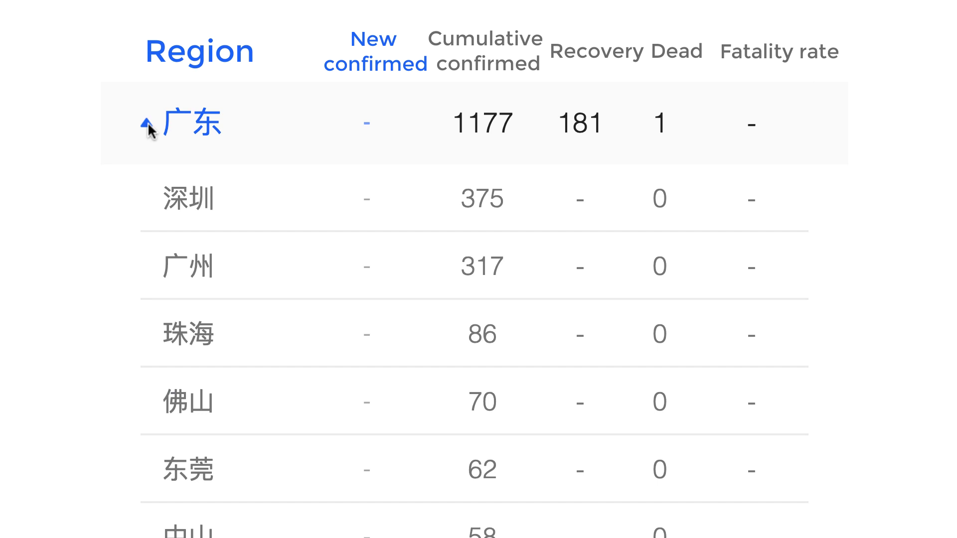
{"action": "left_click", "coordinate": [147, 125]}
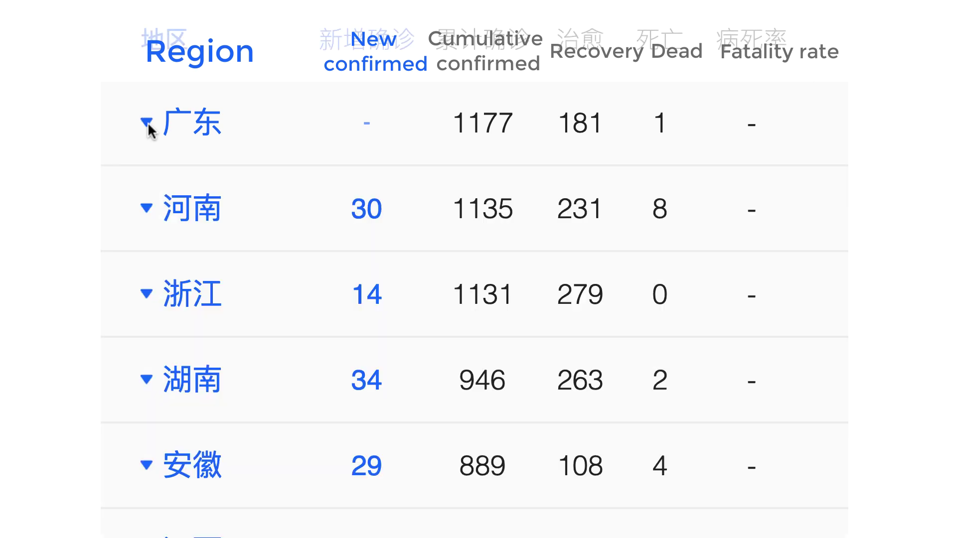
{"action": "left_click", "coordinate": [147, 209]}
{"action": "left_click", "coordinate": [147, 209]}
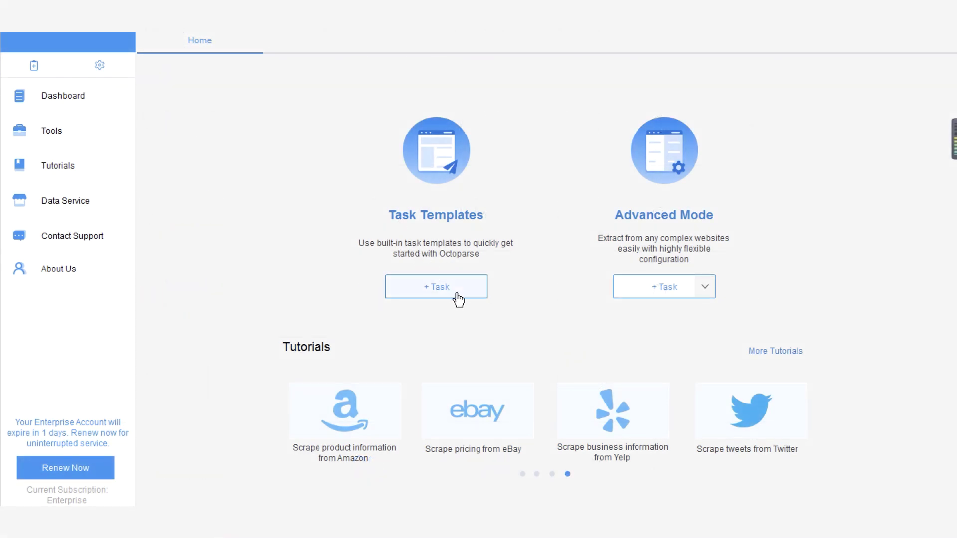
Start a task from Task Templates and browse the Travel, Social Media, Search Engine, Directories, Maps and Live categories
{"action": "left_click", "coordinate": [457, 294]}
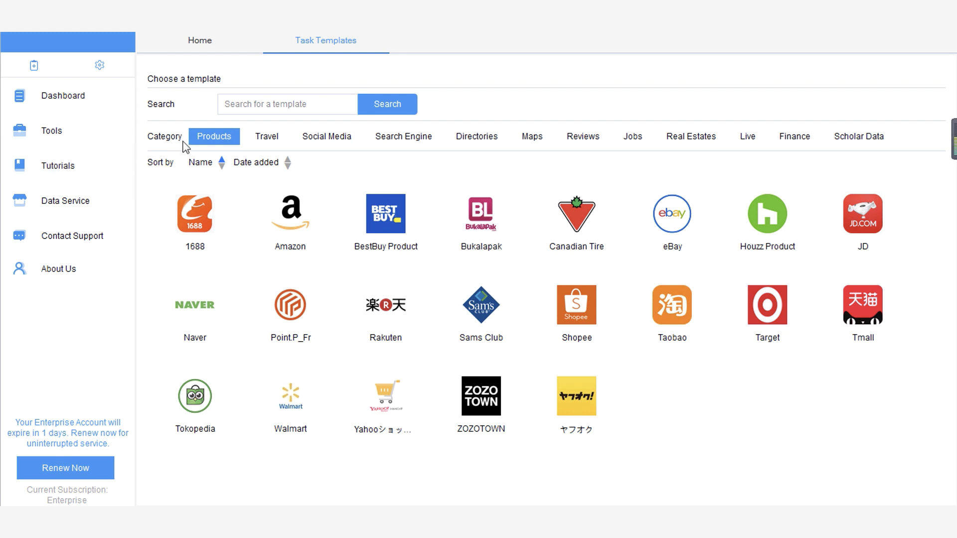
{"action": "left_click", "coordinate": [280, 138]}
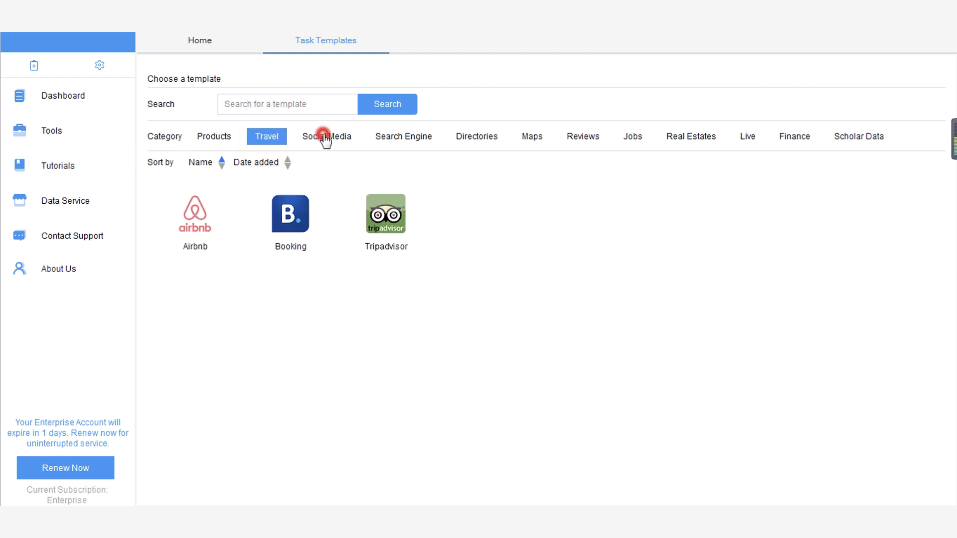
{"action": "left_click", "coordinate": [324, 138]}
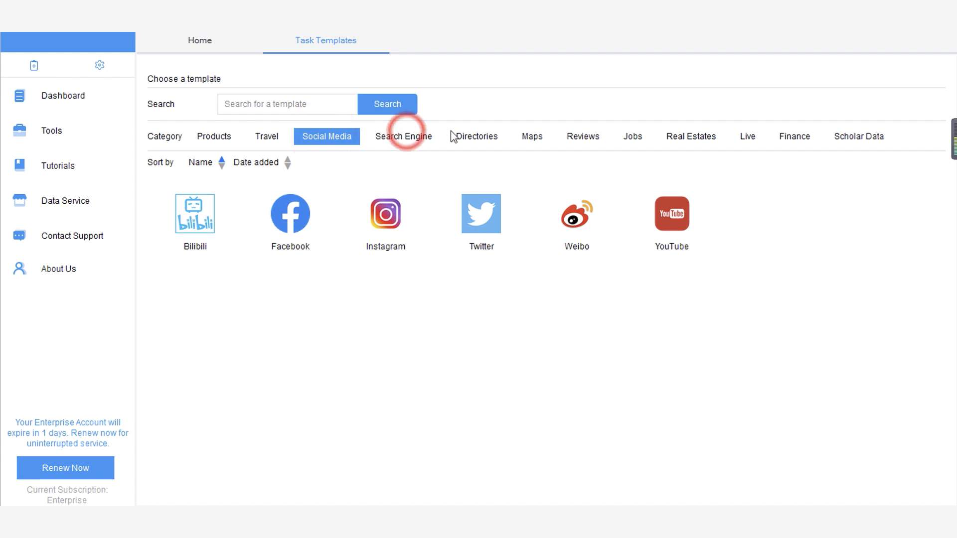
{"action": "left_click", "coordinate": [398, 143]}
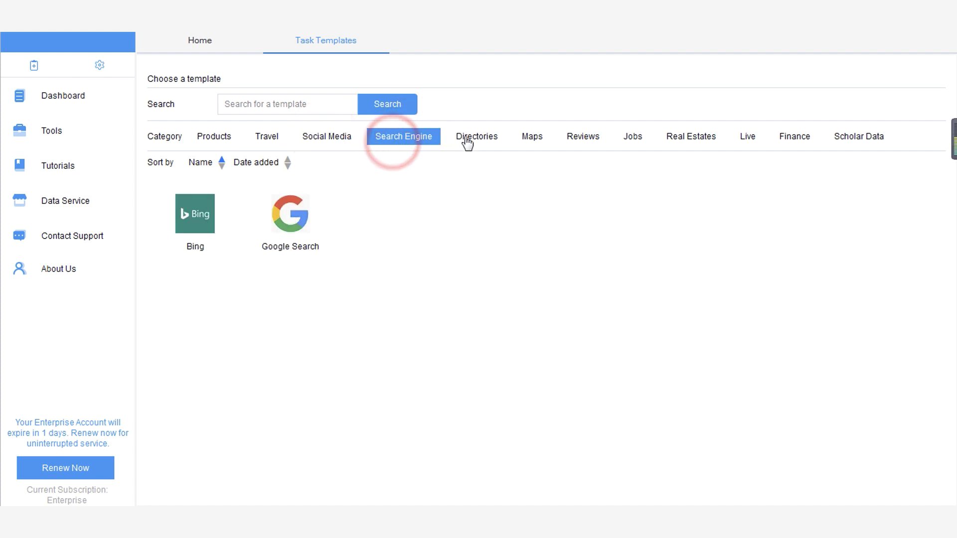
{"action": "left_click", "coordinate": [491, 138]}
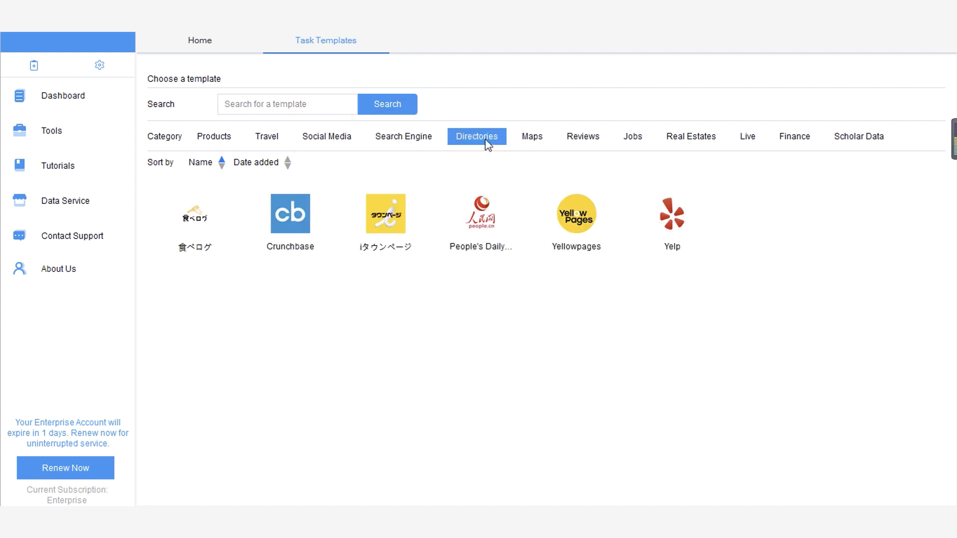
{"action": "left_click", "coordinate": [538, 137]}
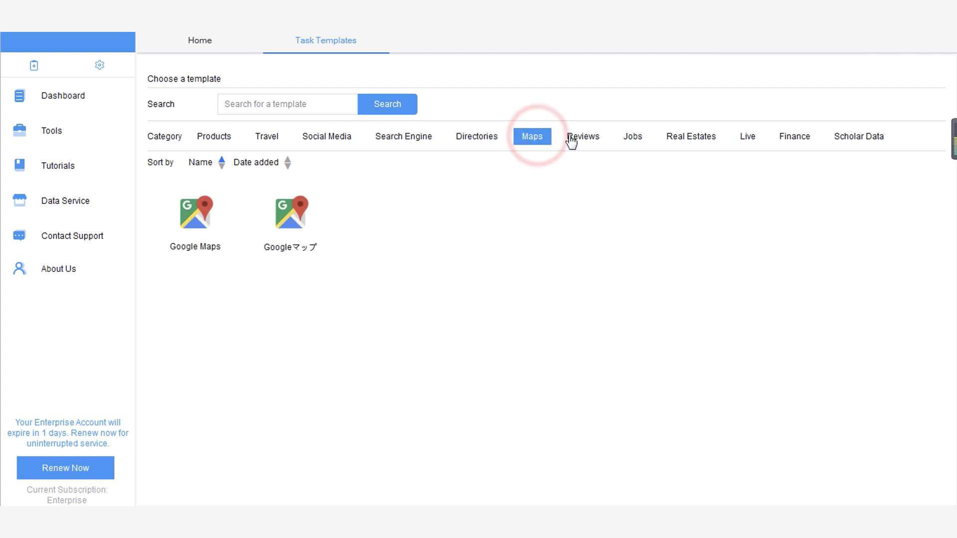
{"action": "left_click", "coordinate": [755, 142]}
Select the National Health Commission card and choose its Real-time Data 2019-nCov template
{"action": "mouse_move", "coordinate": [283, 269]}
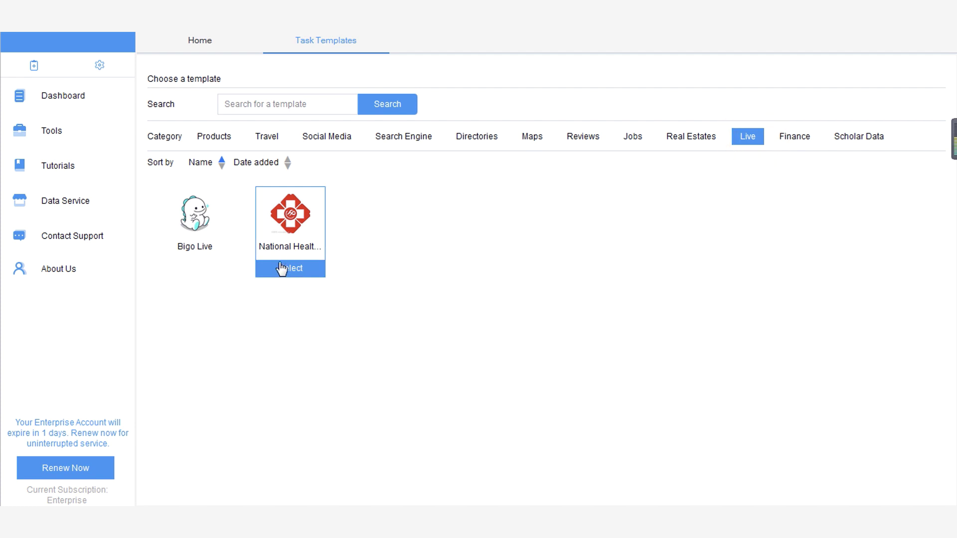
{"action": "left_click", "coordinate": [288, 255]}
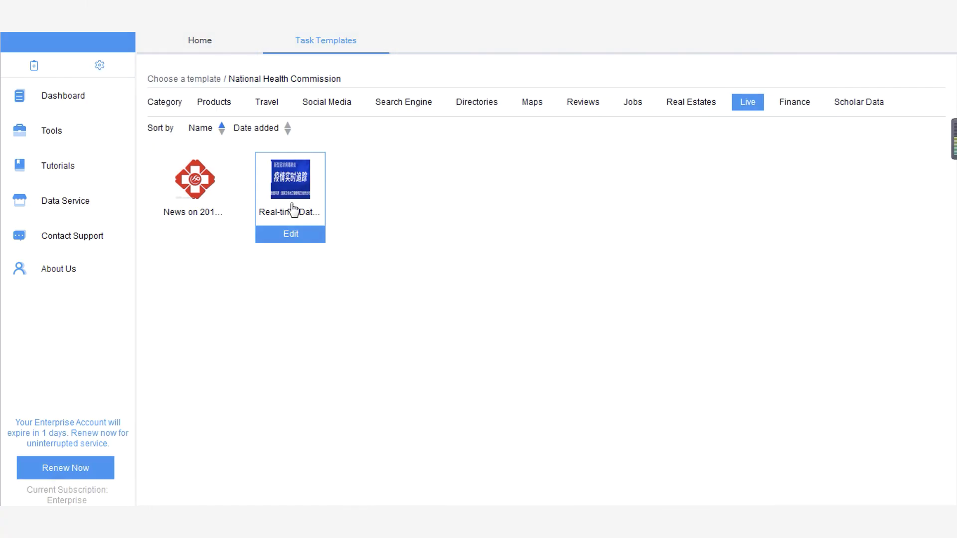
{"action": "left_click", "coordinate": [292, 205]}
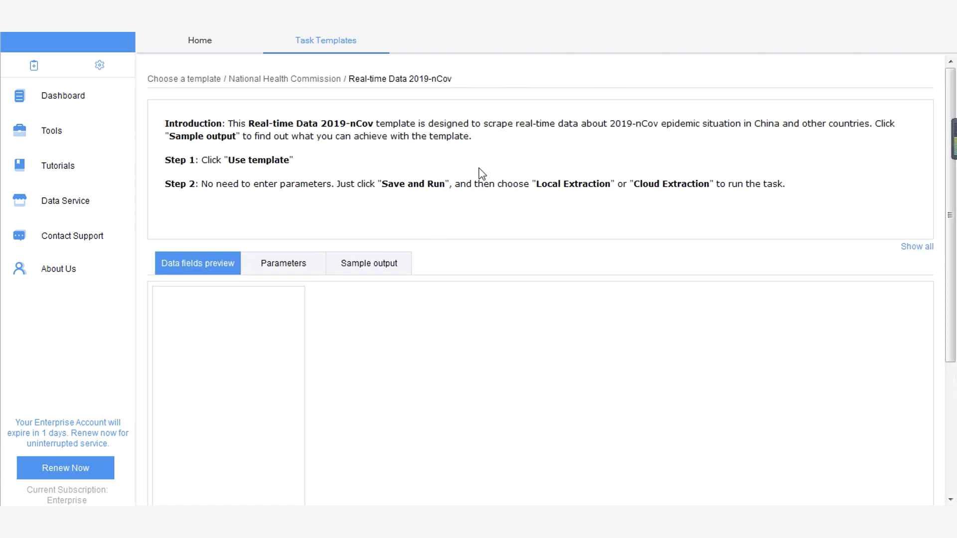
Create a task from the Real-time Data template, save it and run the extraction locally
{"action": "scroll", "coordinate": [626, 139], "scroll_direction": "down", "scroll_amount": 5}
{"action": "left_click", "coordinate": [883, 484]}
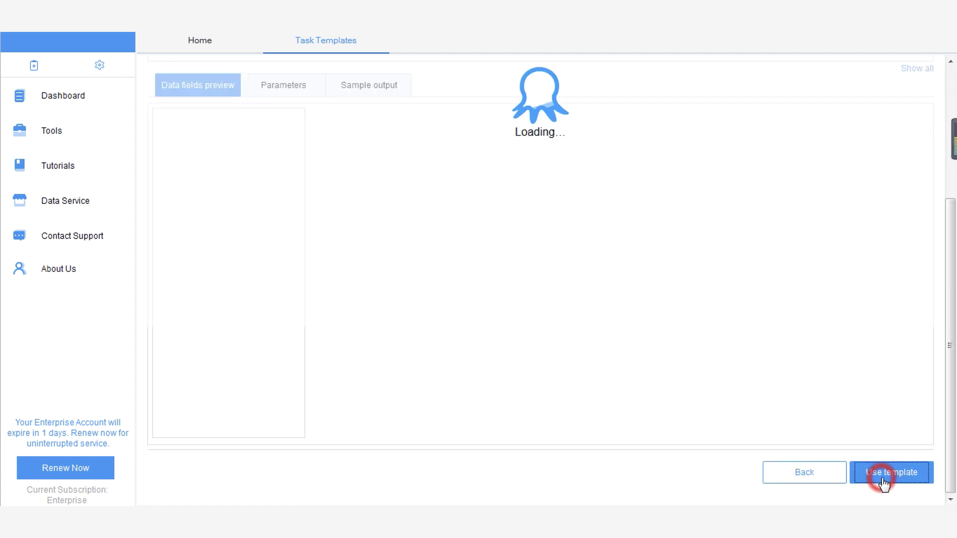
{"action": "left_click", "coordinate": [902, 471]}
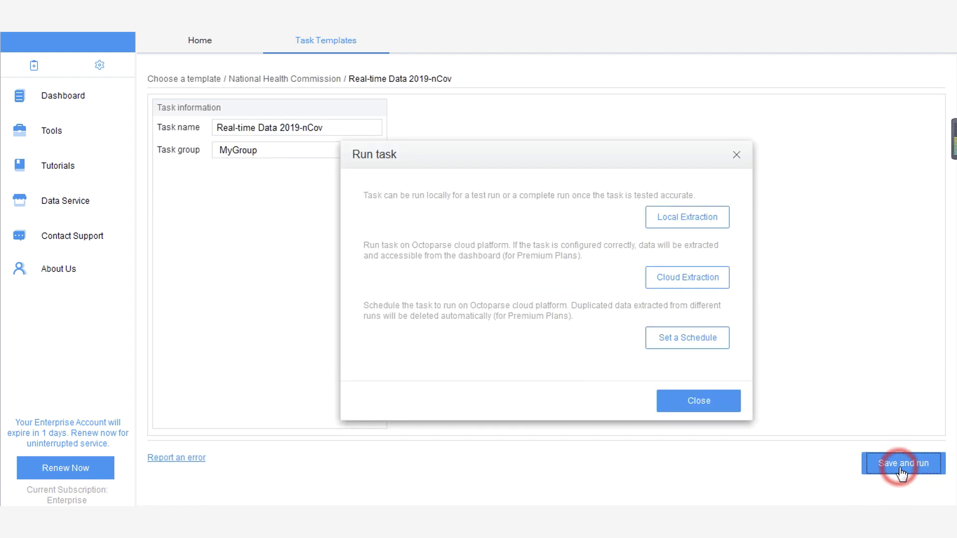
{"action": "left_click", "coordinate": [690, 218]}
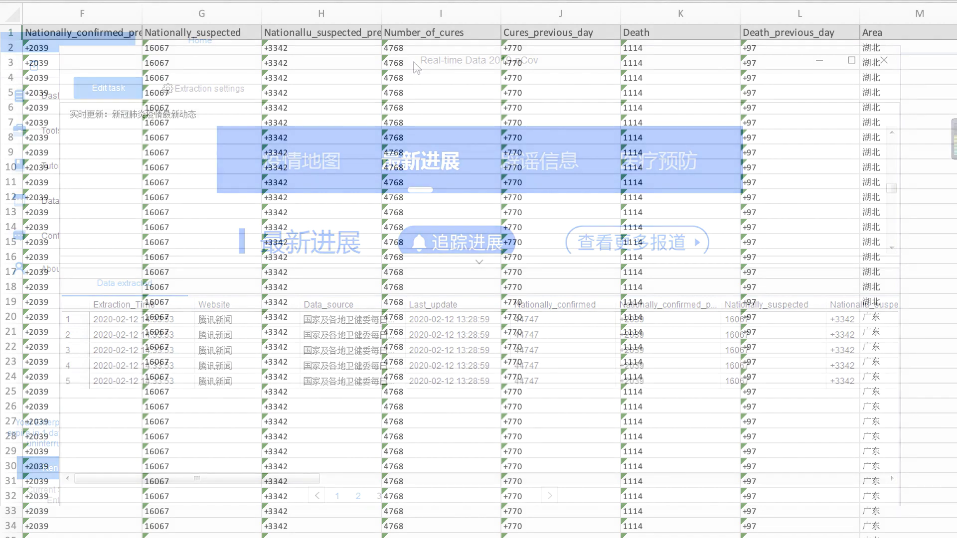
Scroll right through the spreadsheet columns to the City_new_confirmed data
{"action": "scroll", "coordinate": [478, 279], "scroll_direction": "right", "scroll_amount": 4}
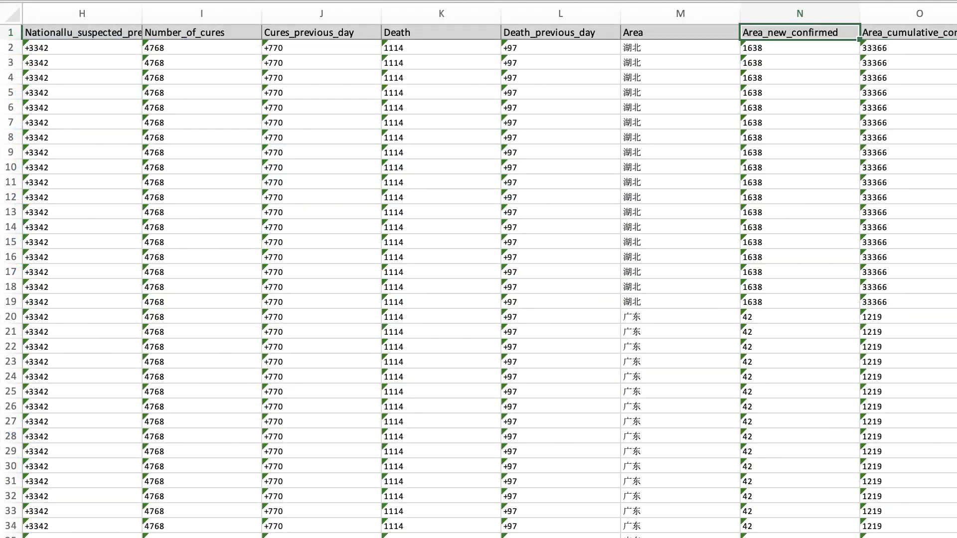
{"action": "scroll", "coordinate": [478, 279], "scroll_direction": "right", "scroll_amount": 2}
{"action": "scroll", "coordinate": [478, 279], "scroll_direction": "right", "scroll_amount": 2}
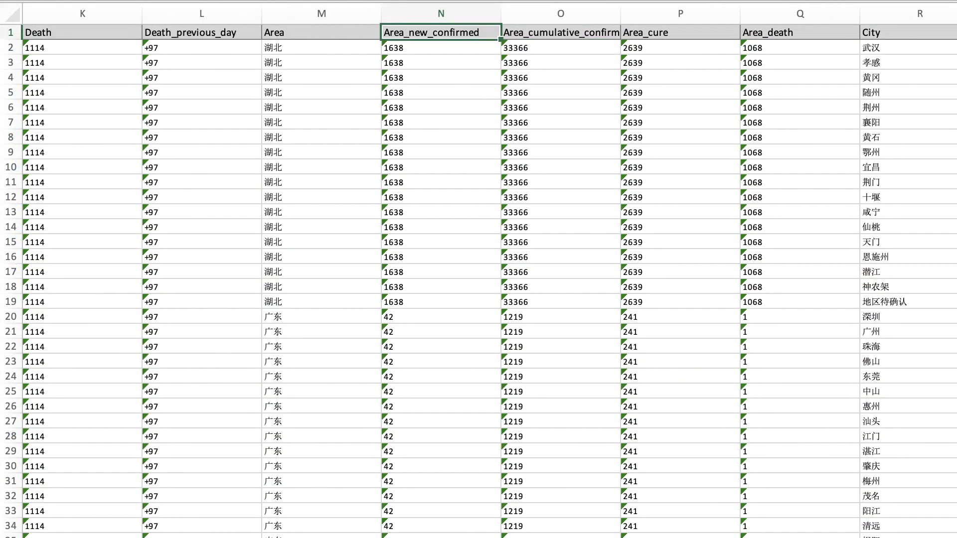
{"action": "scroll", "coordinate": [478, 279], "scroll_direction": "right", "scroll_amount": 1}
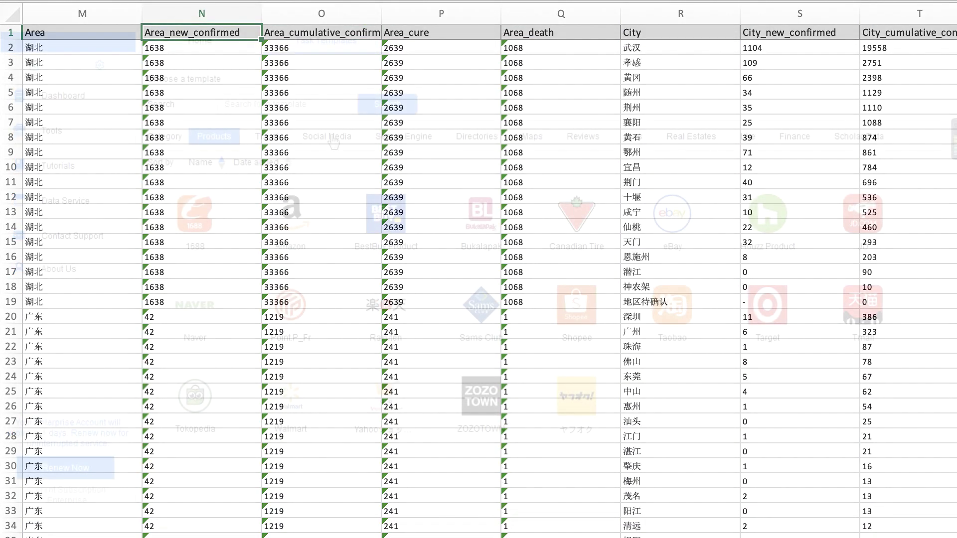
Start a new task from the Social Media > Twitter Latest Tweets template, ready for URL entry
{"action": "left_click", "coordinate": [331, 139]}
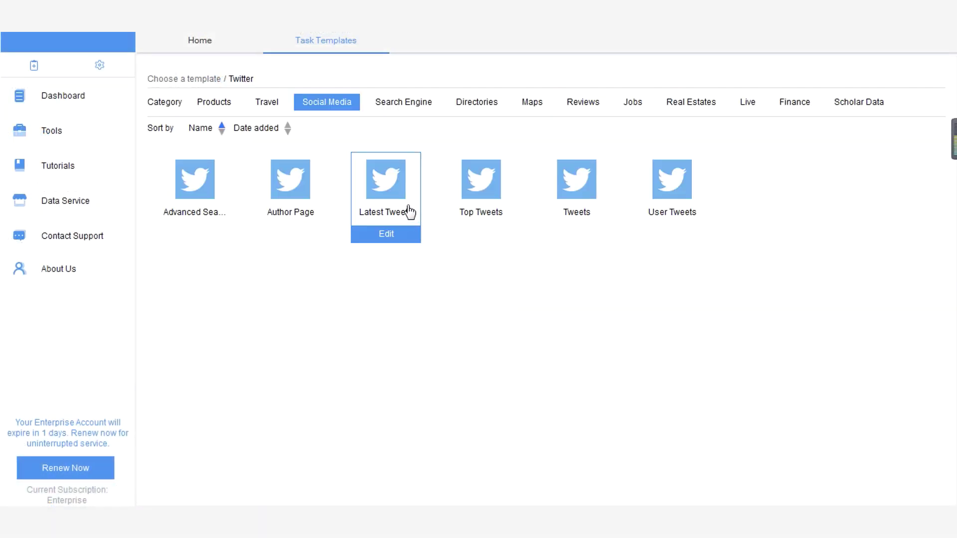
{"action": "left_click", "coordinate": [415, 201]}
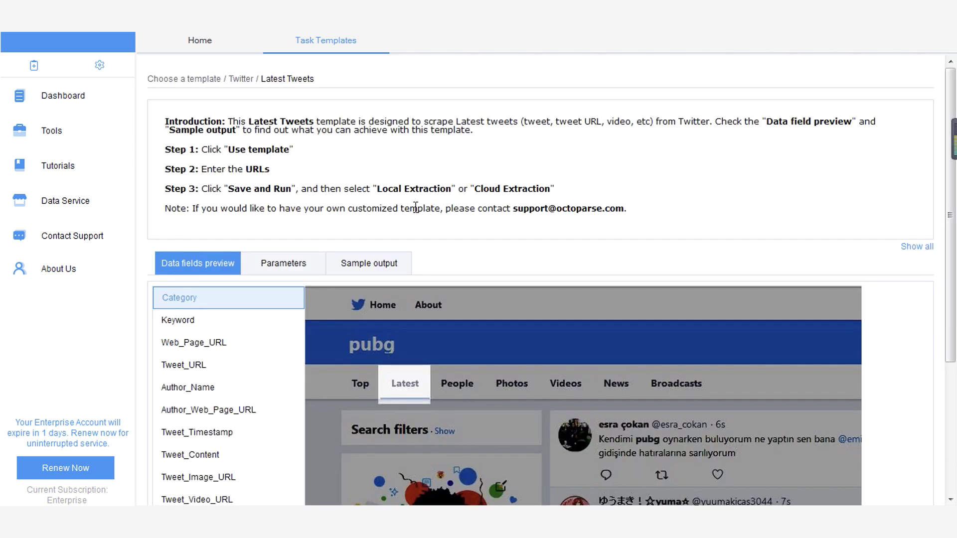
{"action": "scroll", "coordinate": [552, 328], "scroll_direction": "down", "scroll_amount": 3}
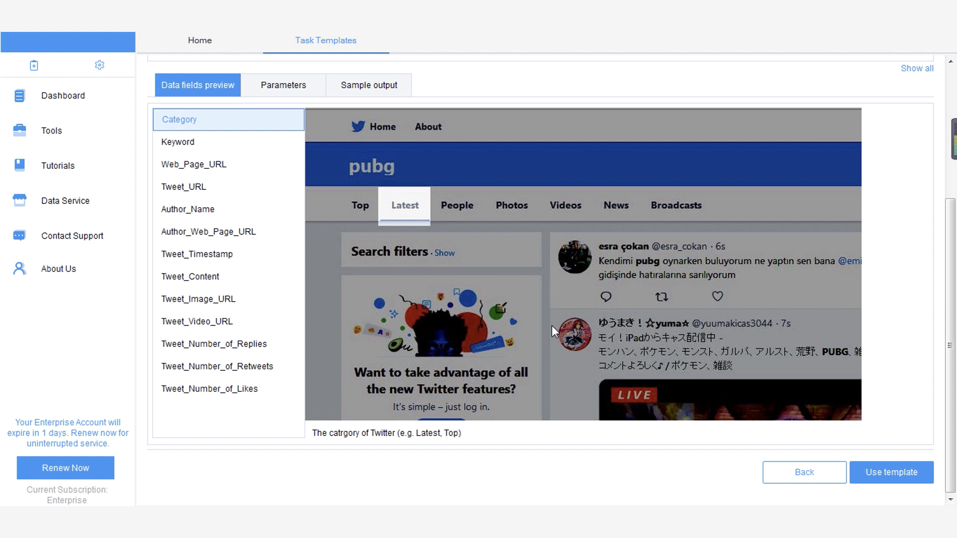
{"action": "left_click", "coordinate": [869, 483]}
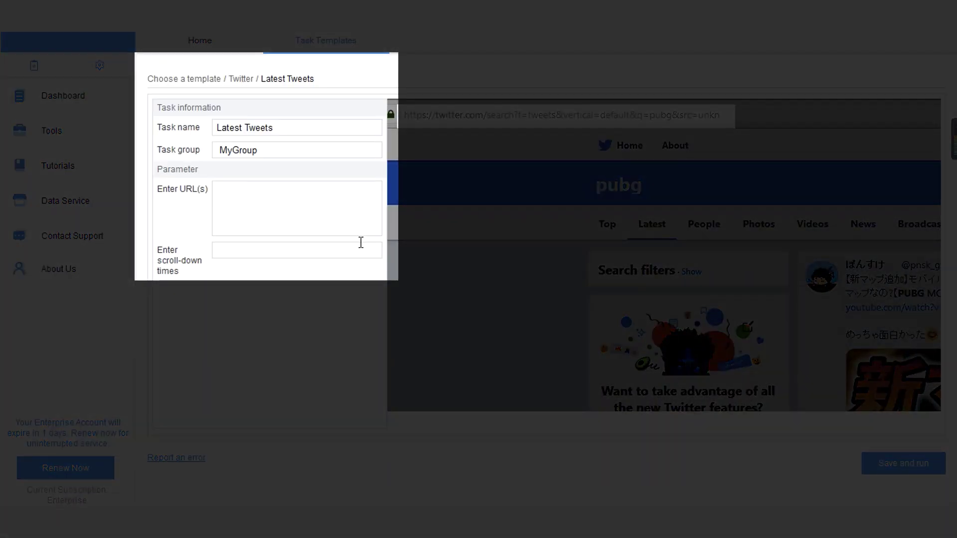
{"action": "left_click", "coordinate": [301, 198]}
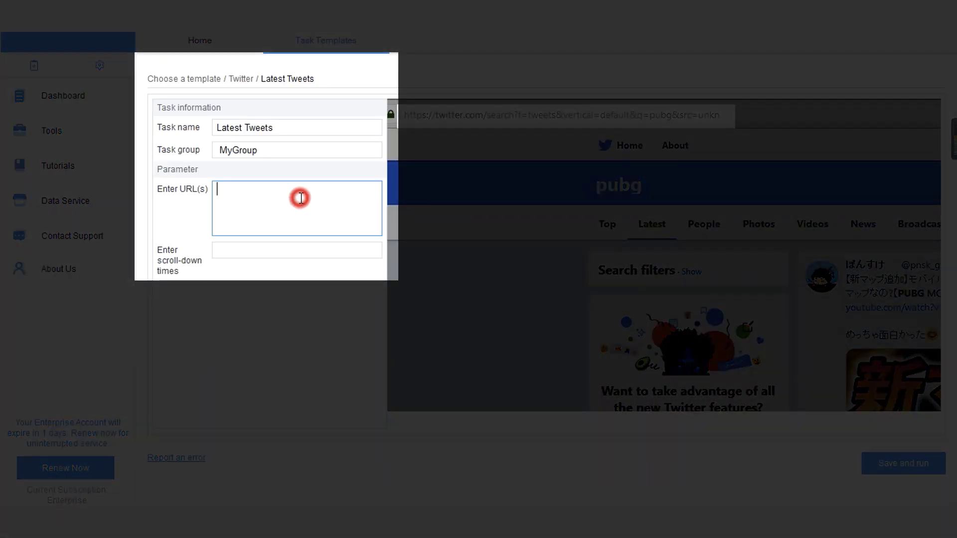
Search Twitter for 'coronavirus', switch to Latest, and copy the results page URL
{"action": "type", "text": "coronaviru"}
{"action": "type", "text": "s"}
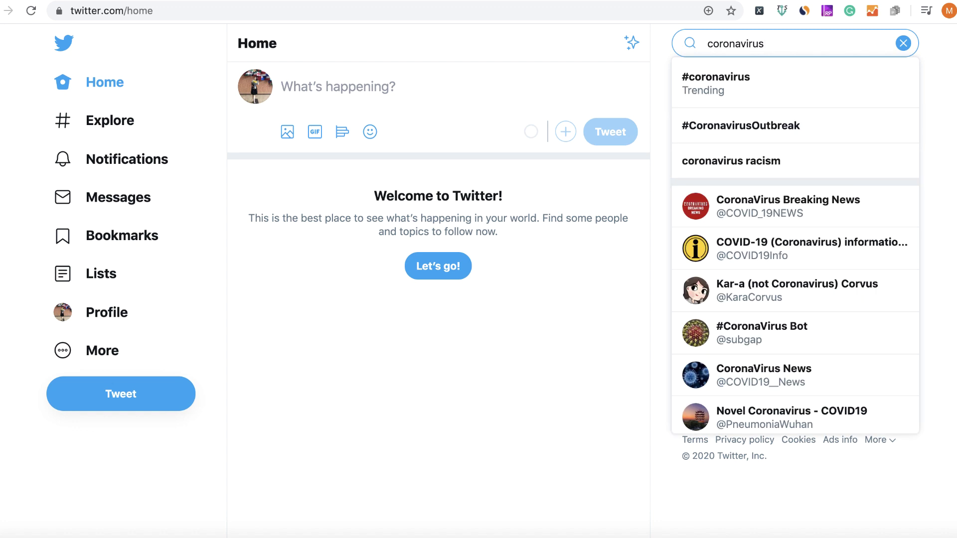
{"action": "key", "text": "Return"}
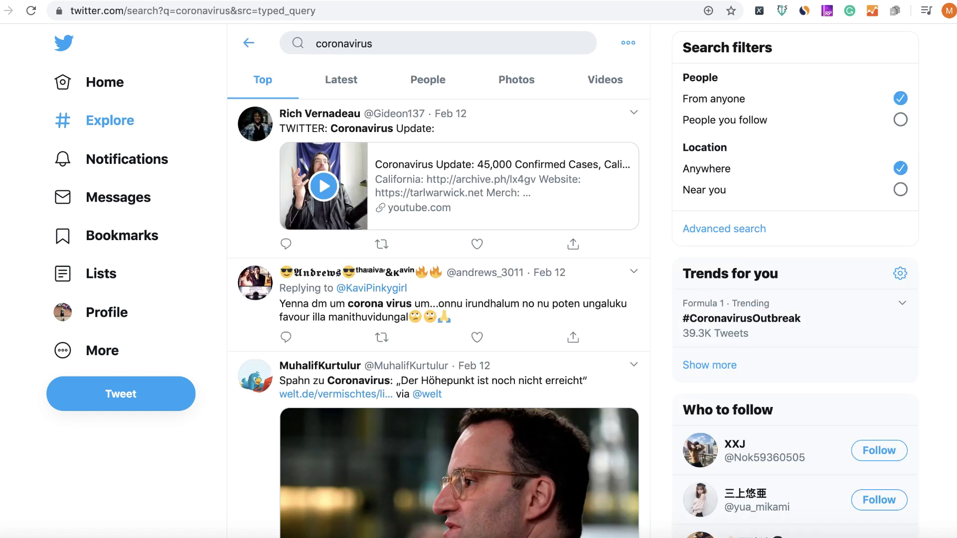
{"action": "left_click", "coordinate": [367, 90]}
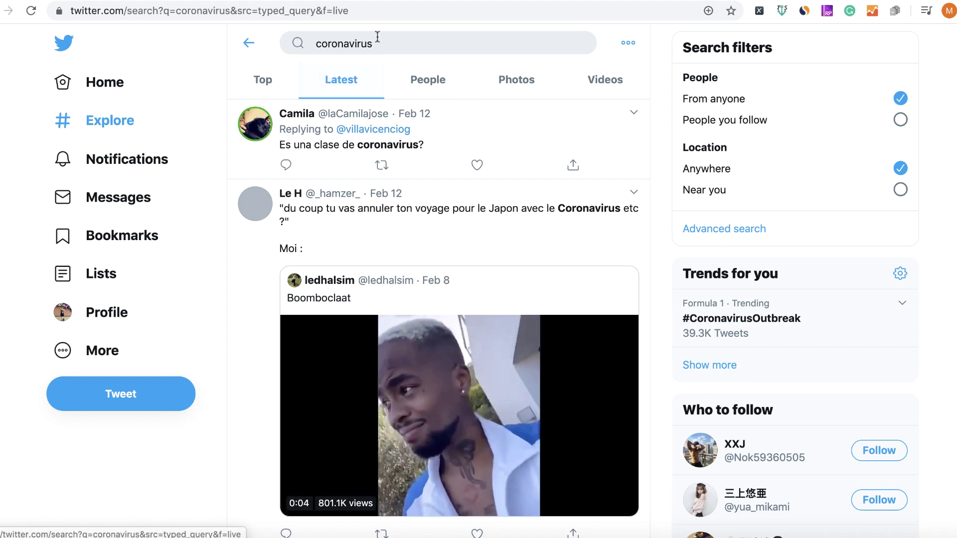
{"action": "left_click", "coordinate": [378, 10]}
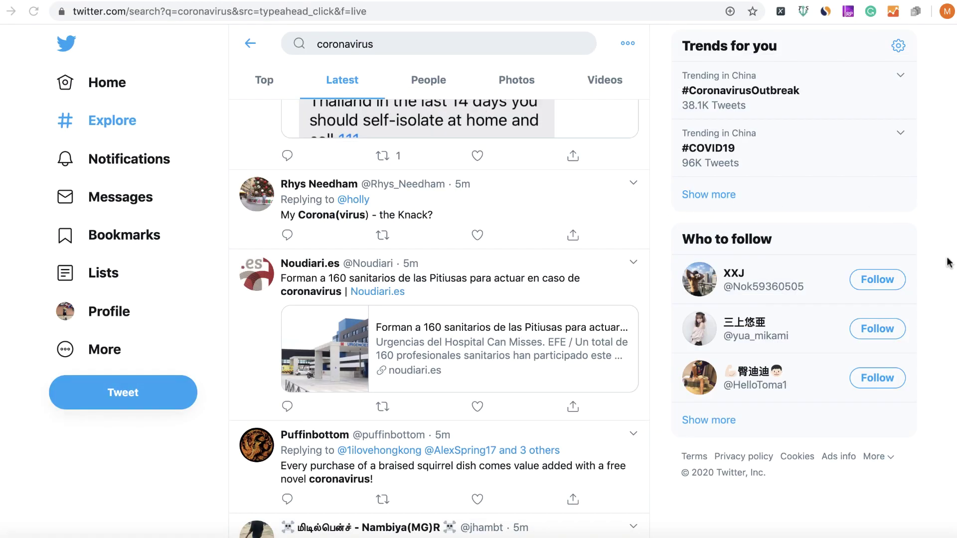
{"action": "scroll", "coordinate": [950, 263], "scroll_direction": "down", "scroll_amount": 15}
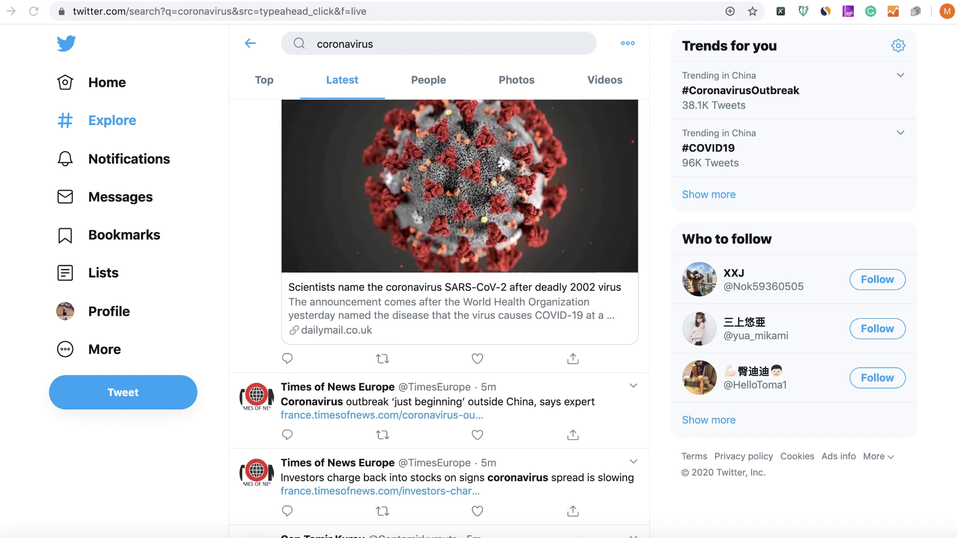
{"action": "scroll", "coordinate": [440, 318], "scroll_direction": "down", "scroll_amount": 15}
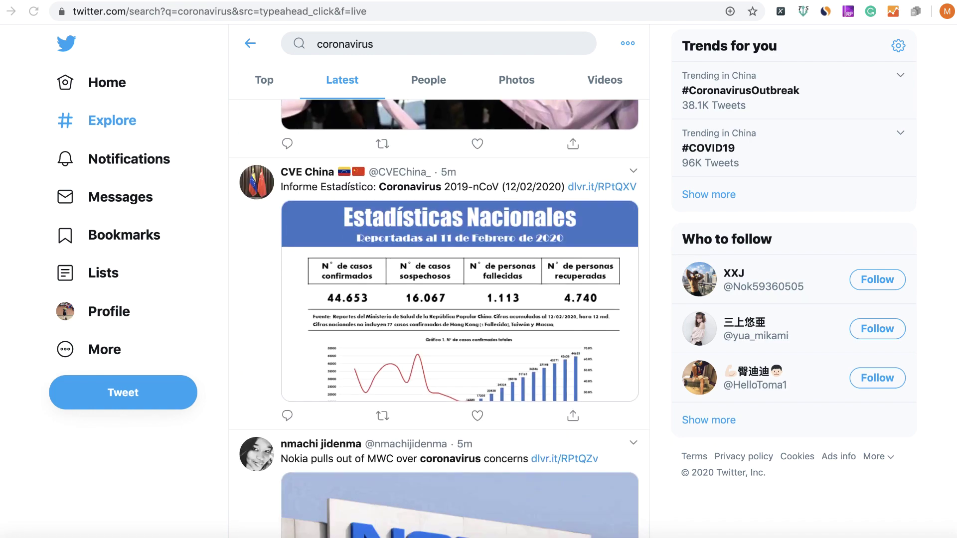
{"action": "scroll", "coordinate": [439, 319], "scroll_direction": "down", "scroll_amount": 15}
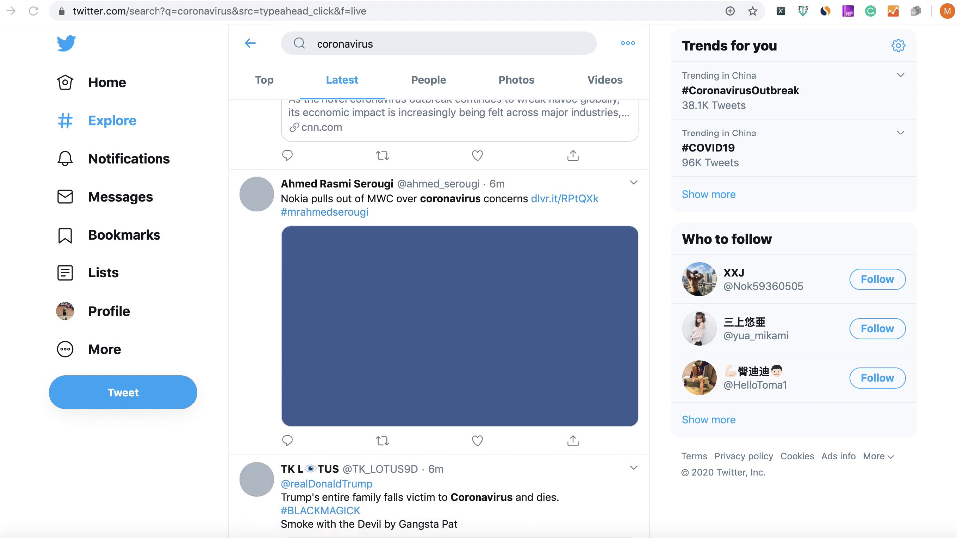
{"action": "scroll", "coordinate": [439, 319], "scroll_direction": "down", "scroll_amount": 15}
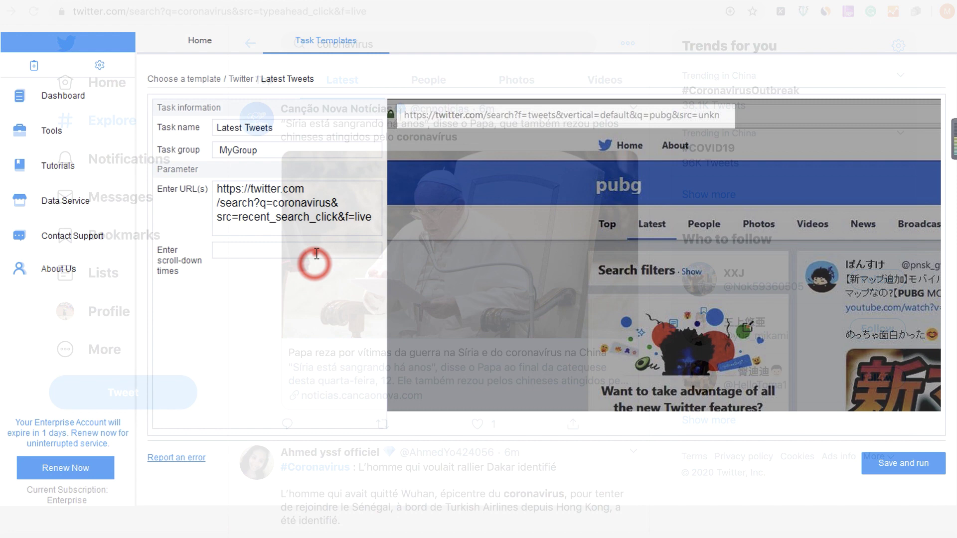
Set the scroll-down times to 10, save the task and run it locally
{"action": "left_click", "coordinate": [317, 254]}
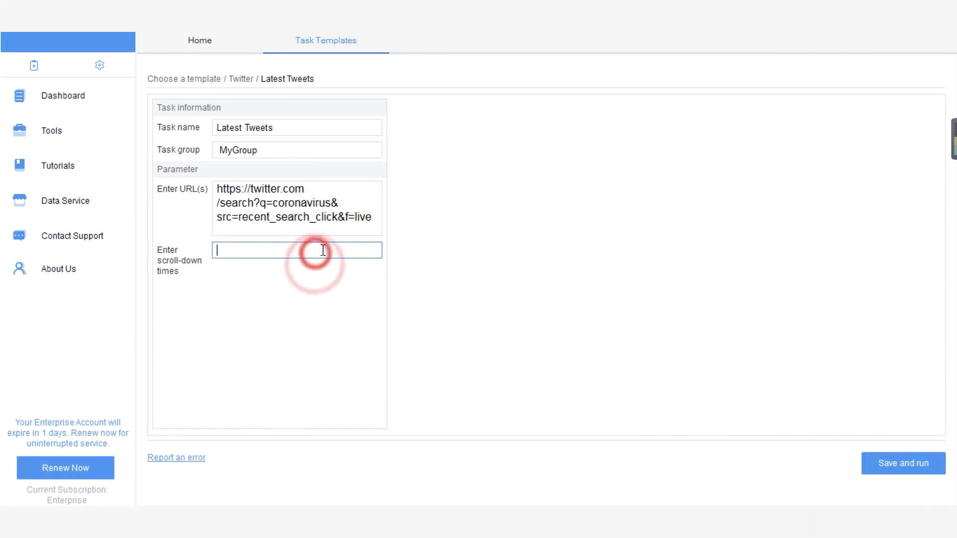
{"action": "type", "text": "10"}
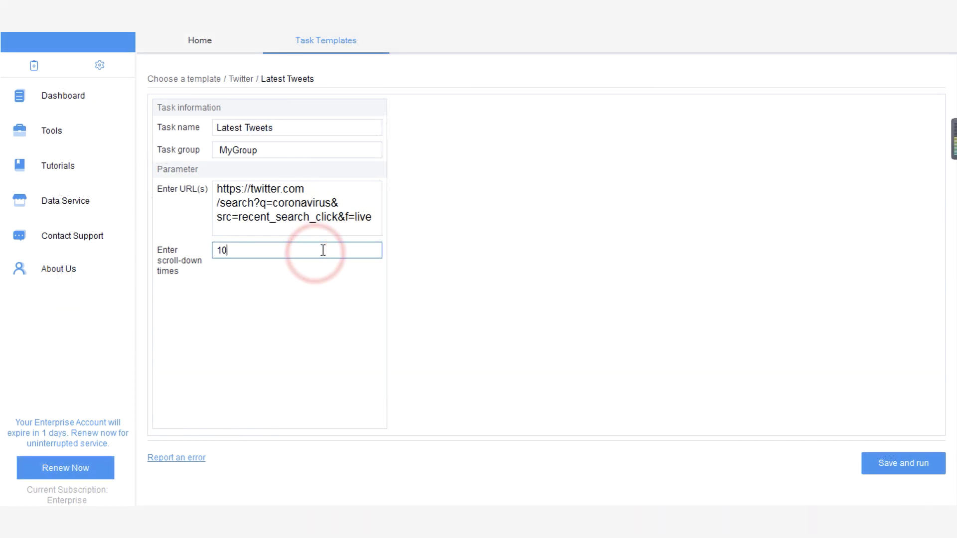
{"action": "left_click", "coordinate": [891, 469]}
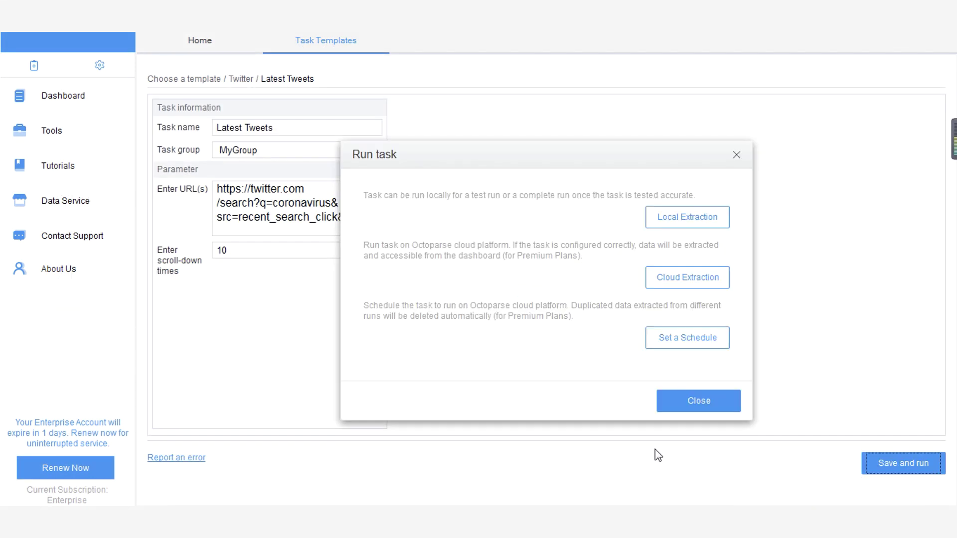
{"action": "left_click", "coordinate": [687, 218]}
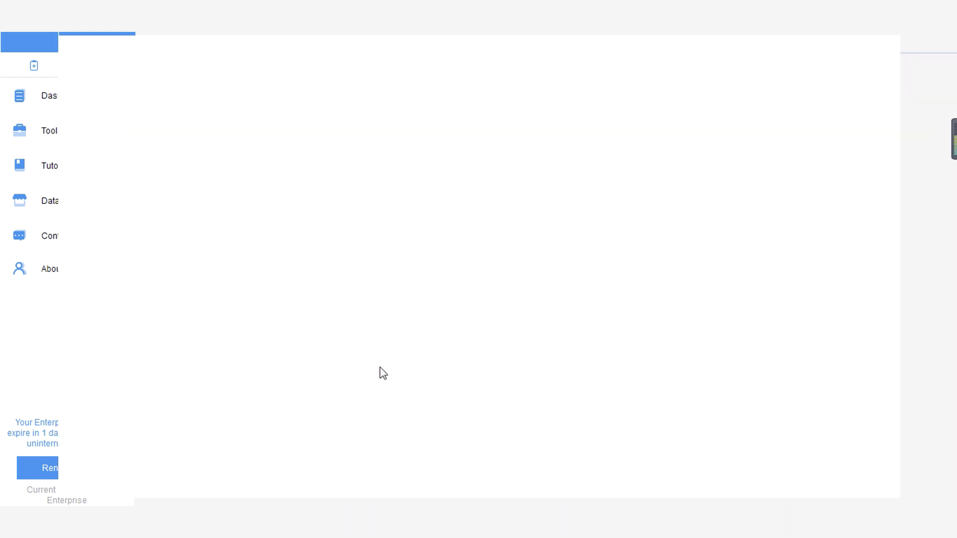